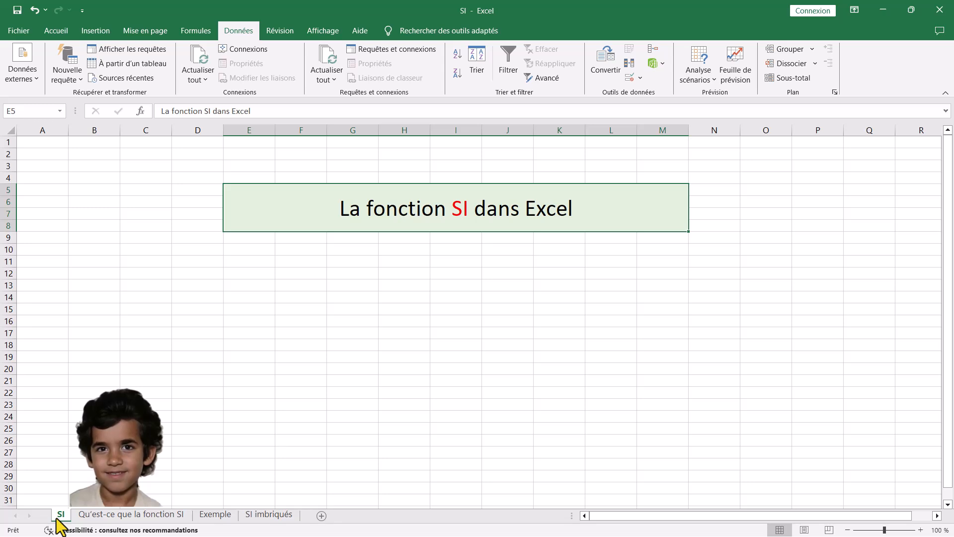
On the "Qu'est-ce que la fonction SI" sheet, start an SI formula in cell B4 to view its argument syntax, and discard it
left_click(82, 515)
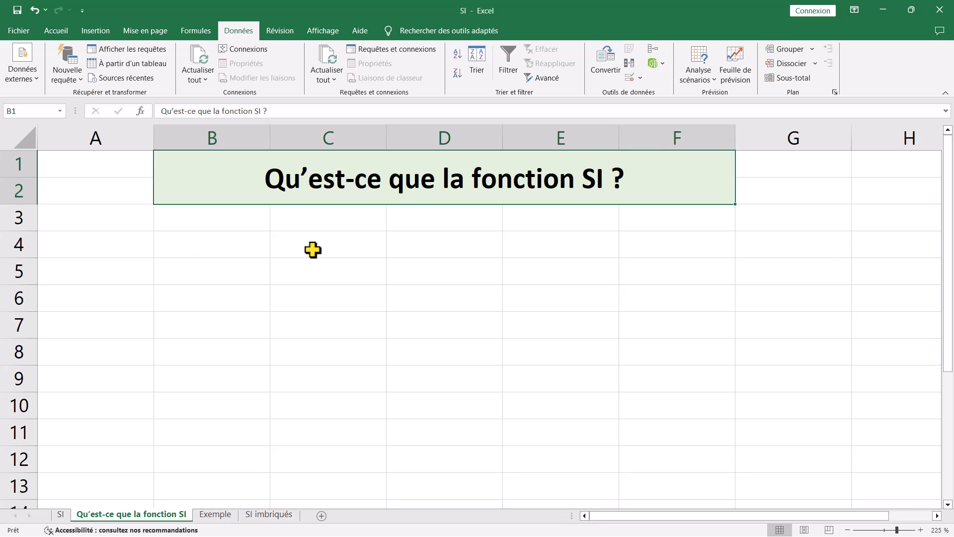
left_click(208, 253)
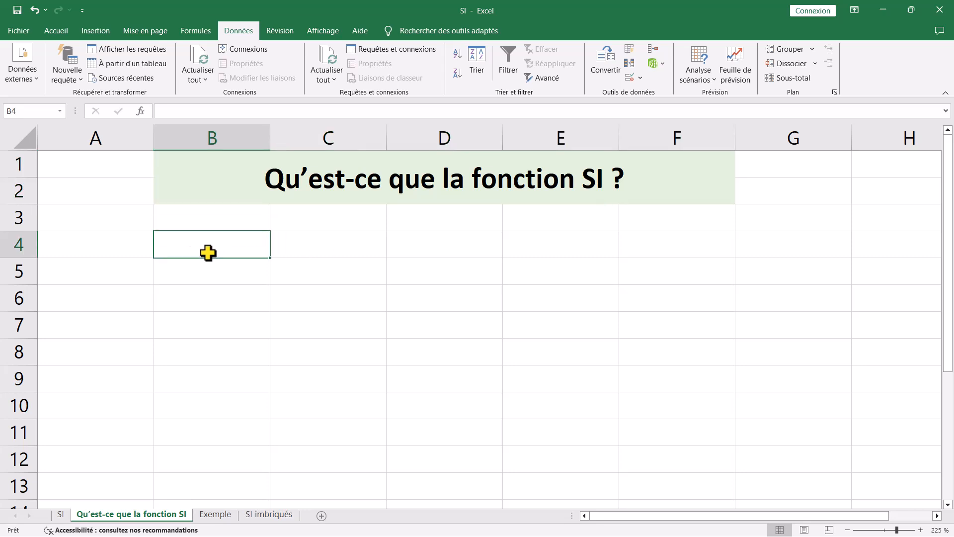
type("=")
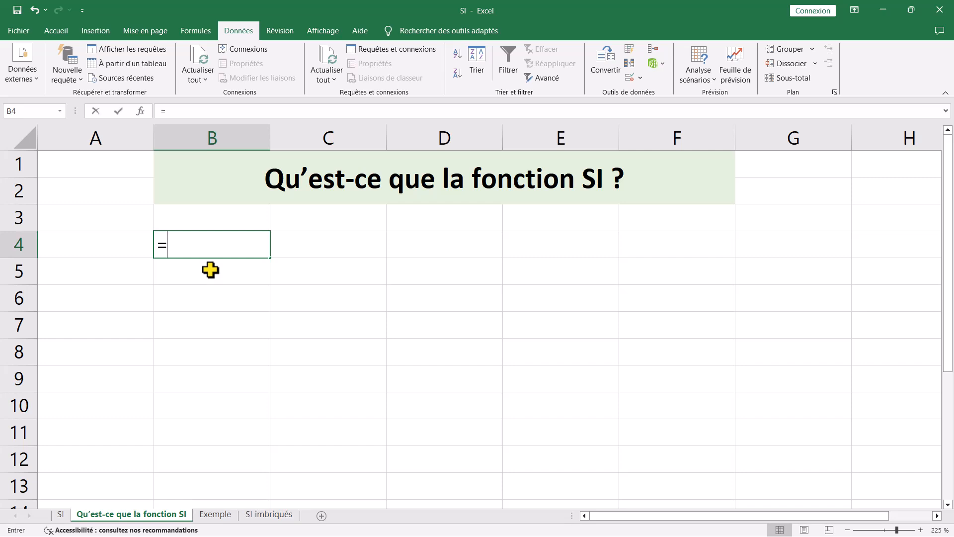
type("SI(")
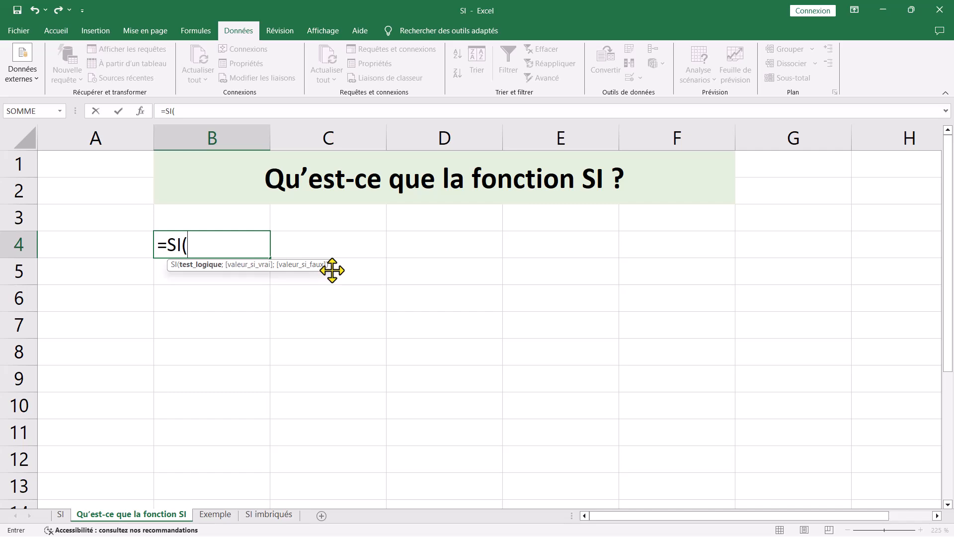
key("Escape")
On the Exemple sheet, enter =SI(B2>=10;"OUI";"NON") in cell C2 of the "Réussi ?" column
left_click(214, 515)
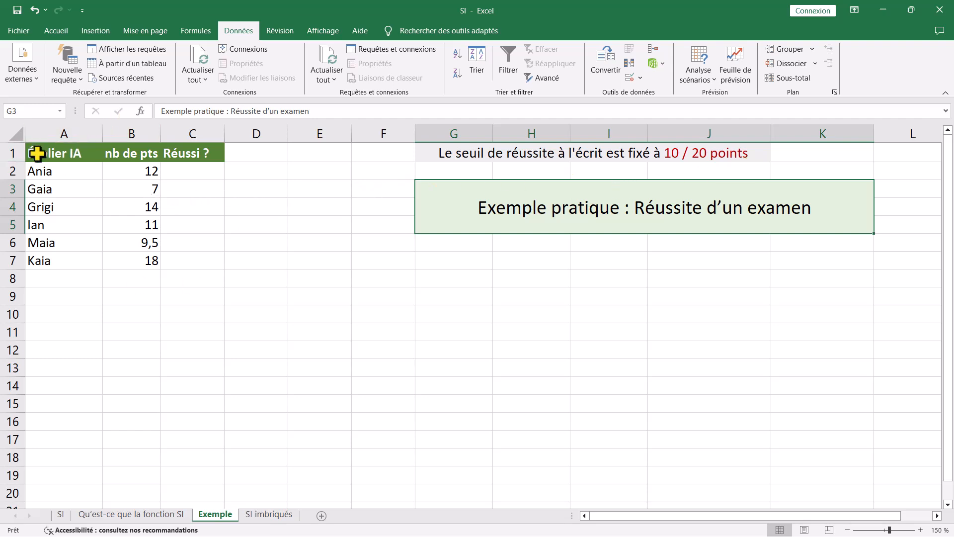
left_click(45, 134)
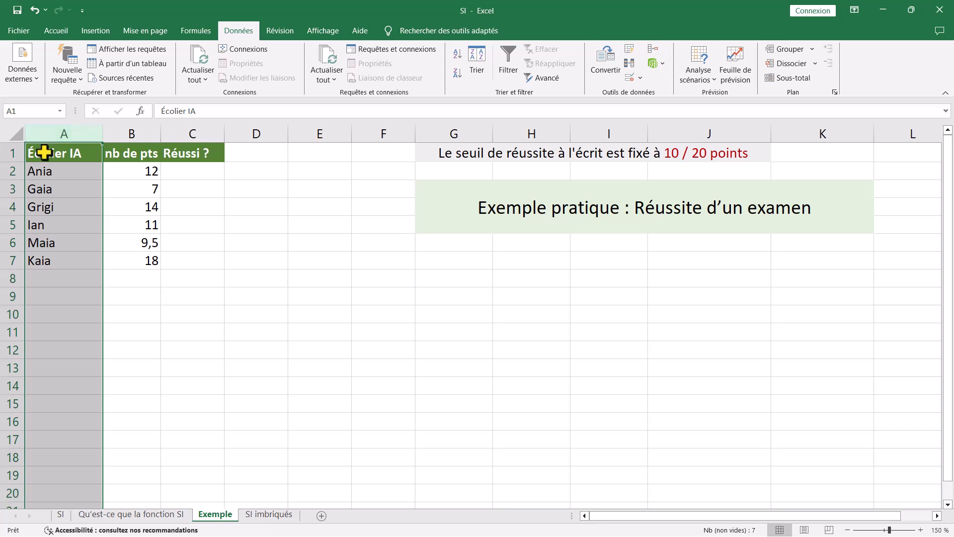
left_click(131, 134)
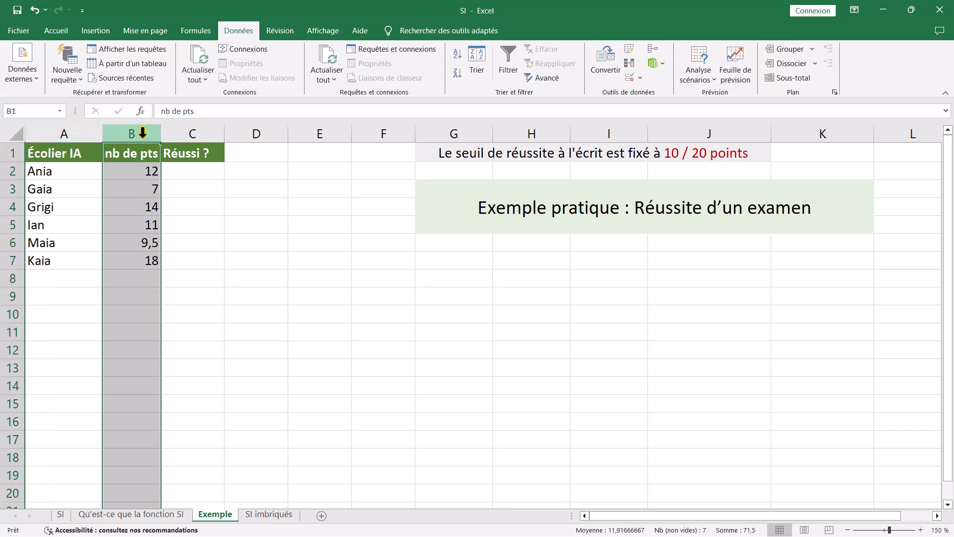
left_click(198, 131)
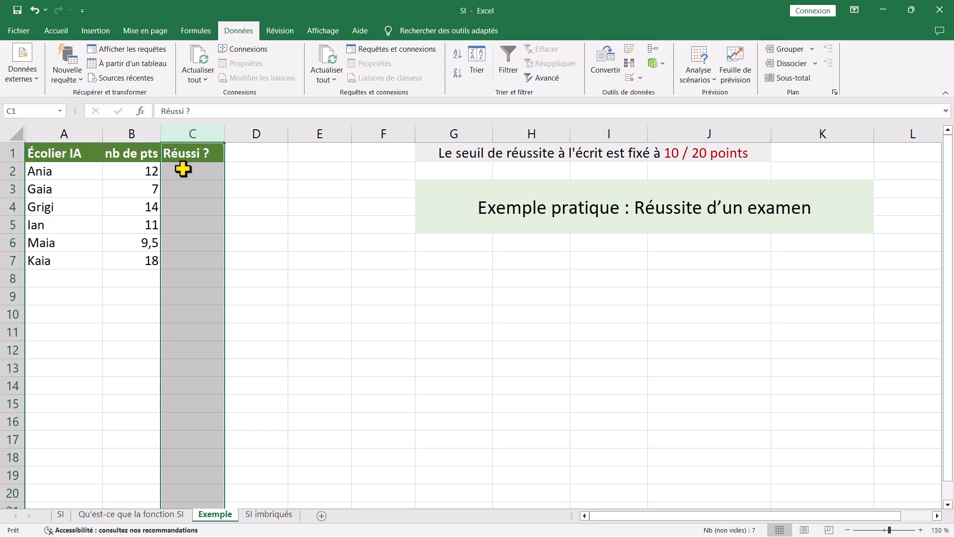
left_click(184, 169)
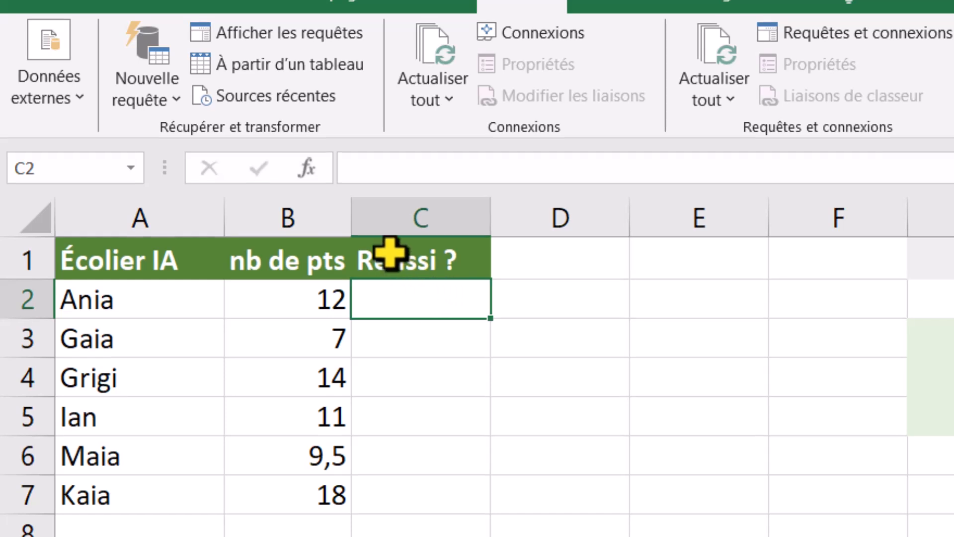
left_click(361, 179)
type("=SI(")
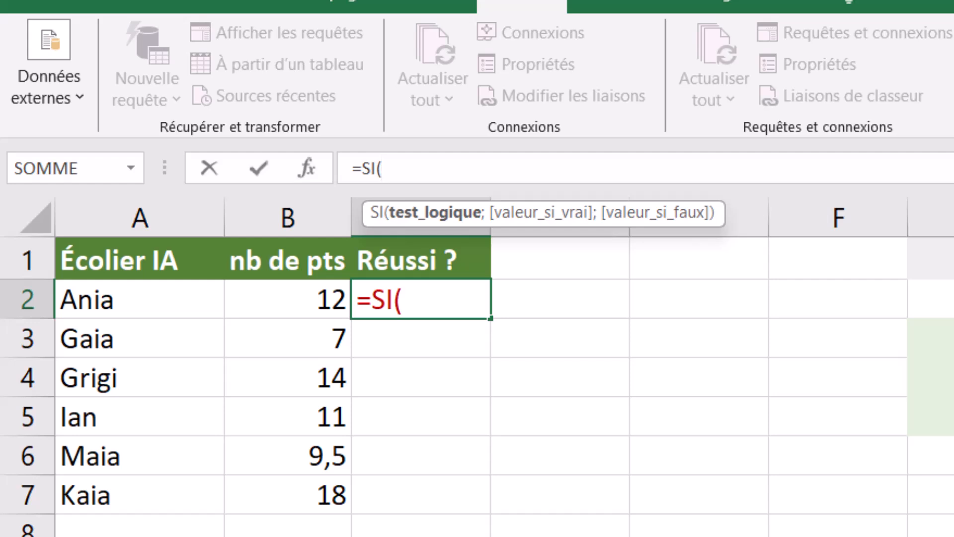
type("B2>=10")
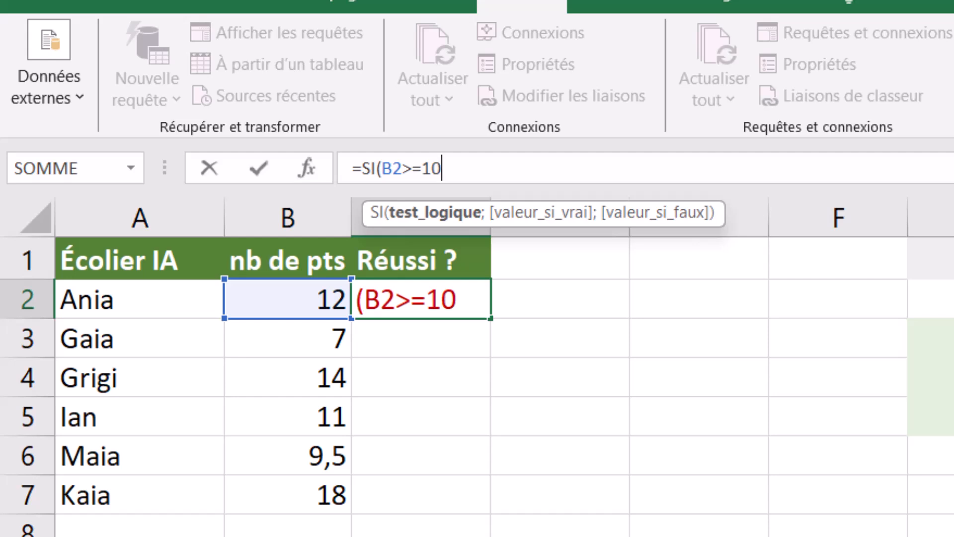
type(";")
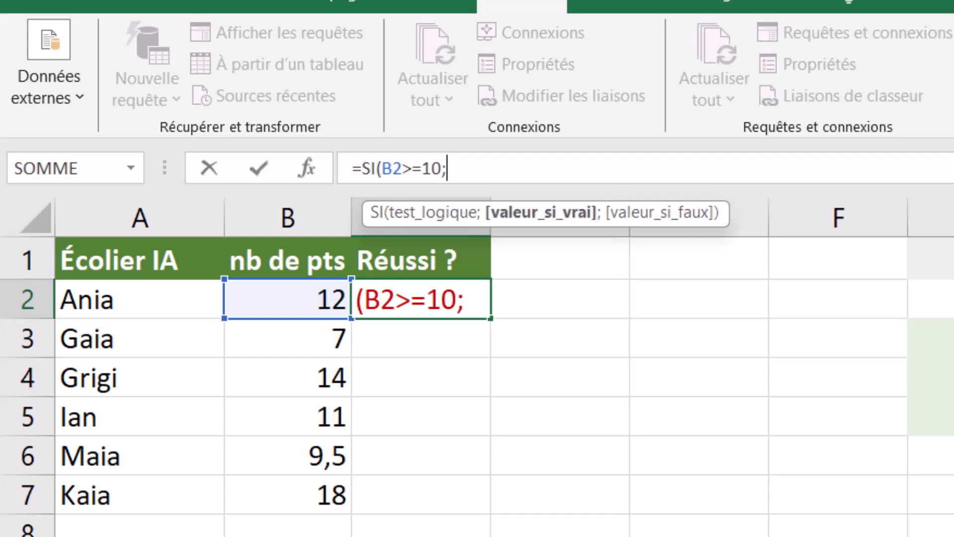
type("\"OUI\"")
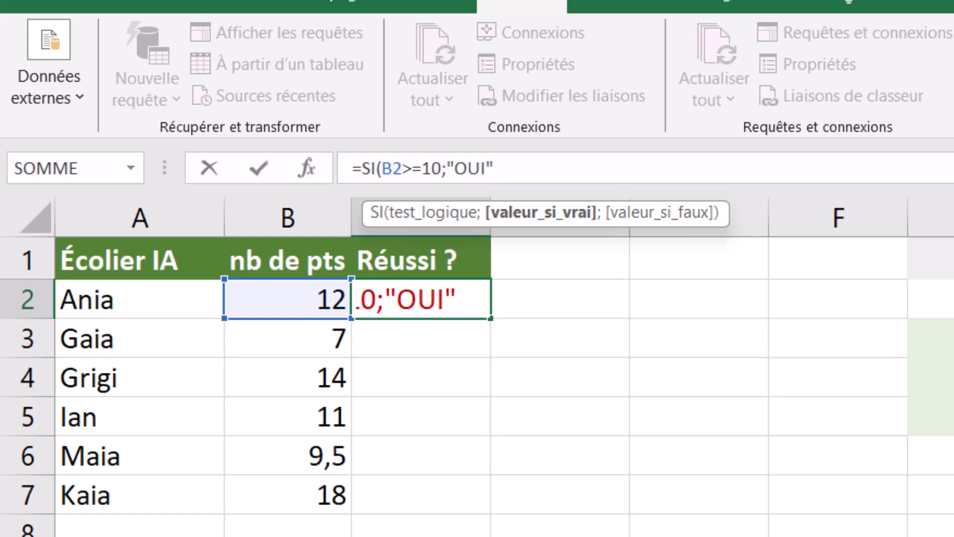
type(";")
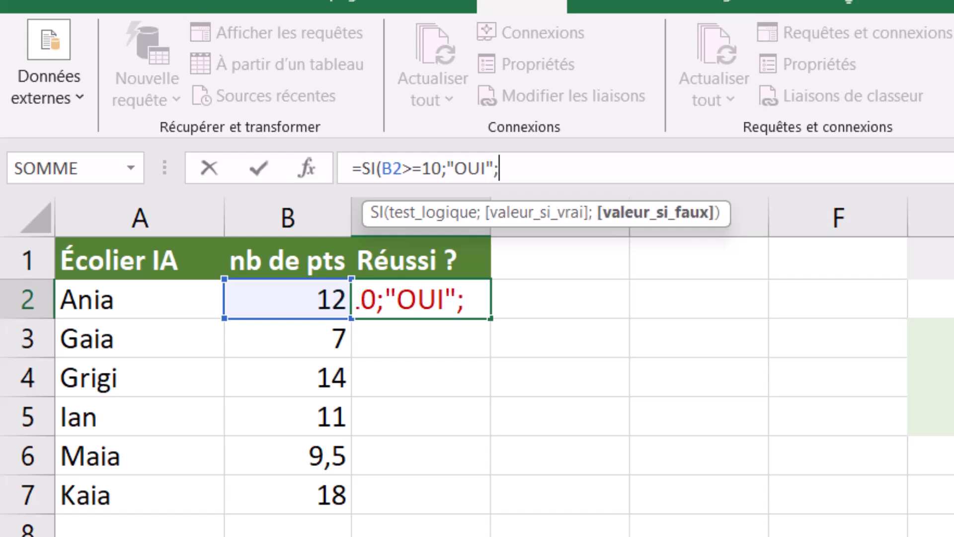
type("\"NON\"")
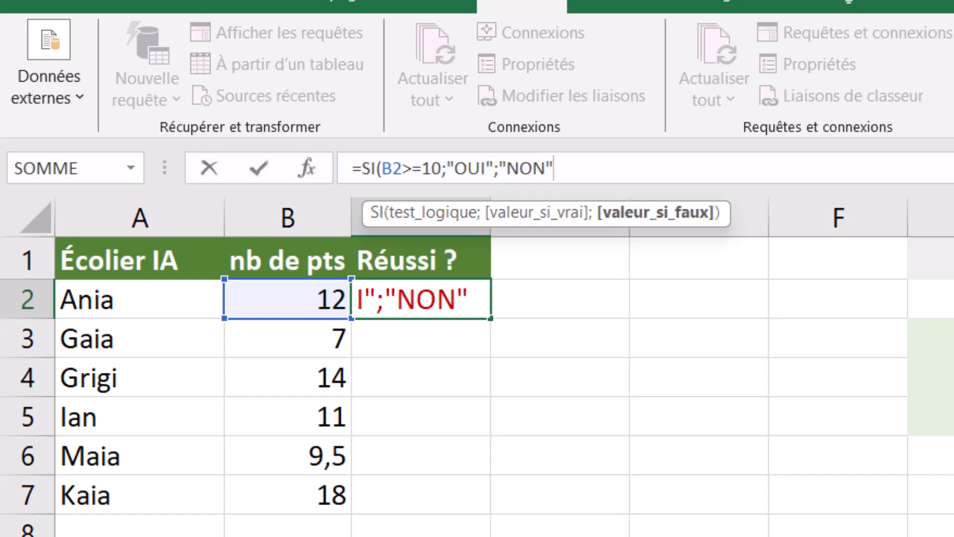
key("Return")
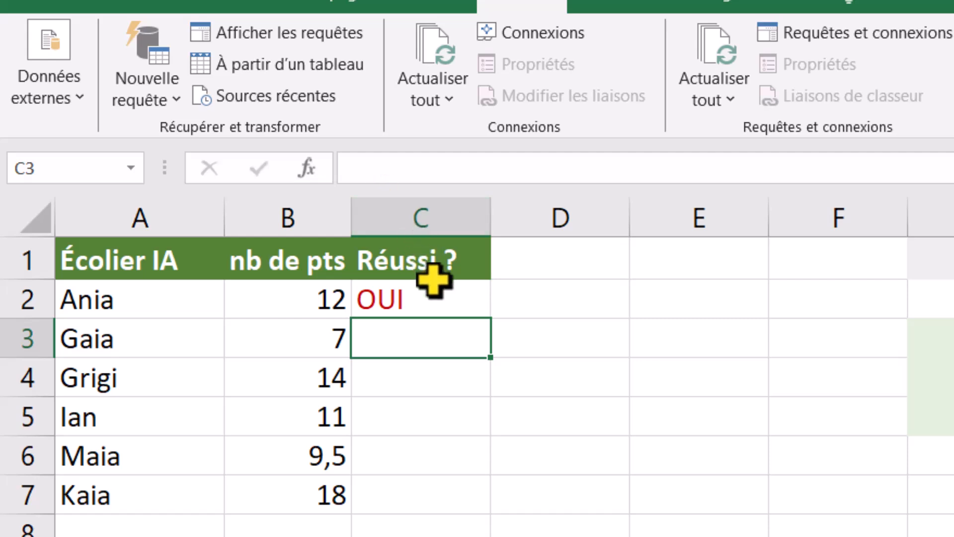
Fill the SI formula from C2 down to C7, and undo the fill
left_click_drag(155, 305, 415, 312)
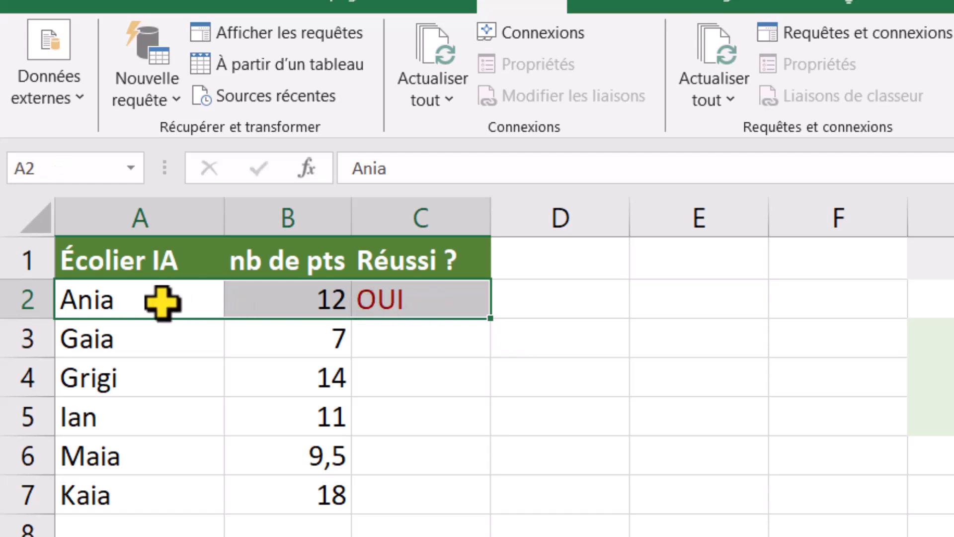
left_click_drag(159, 302, 380, 449)
left_click(450, 305)
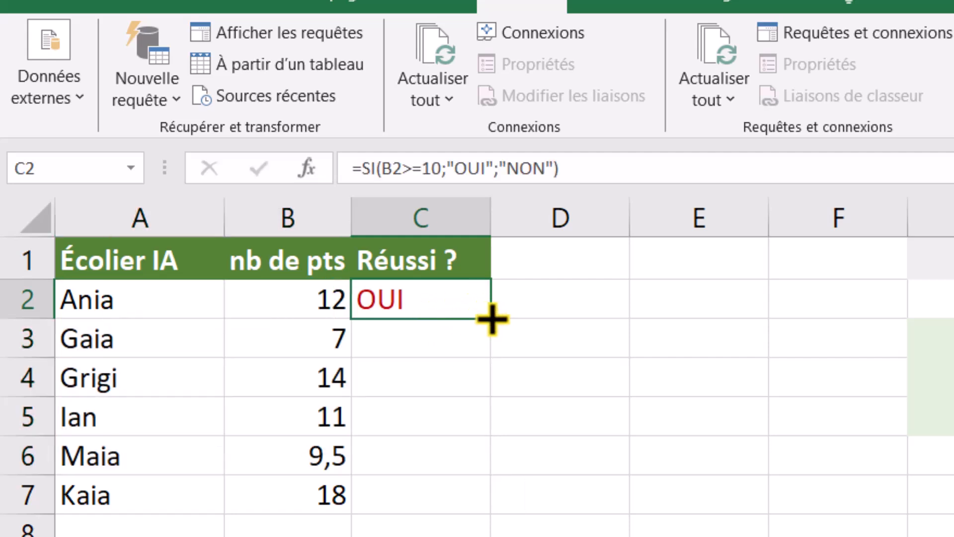
left_click_drag(492, 319, 470, 499)
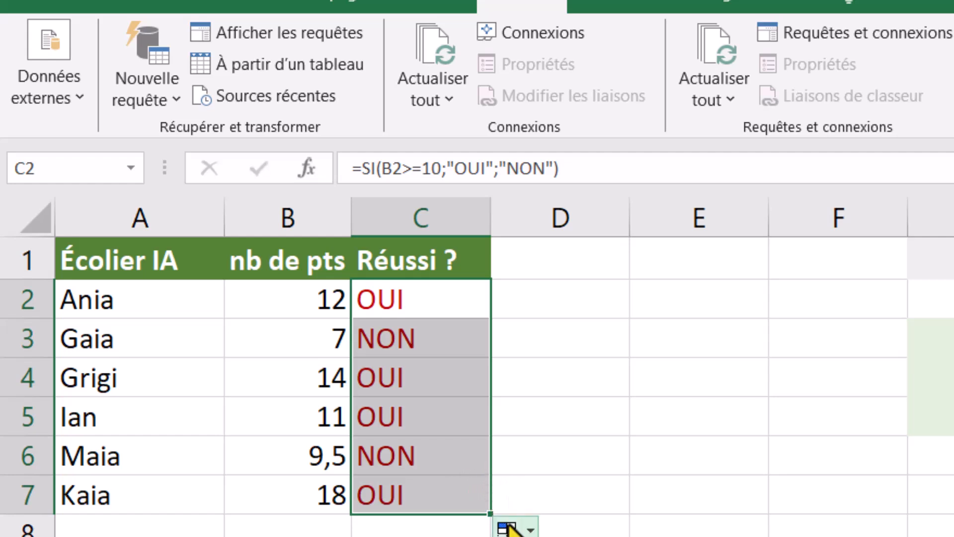
key("ctrl+z")
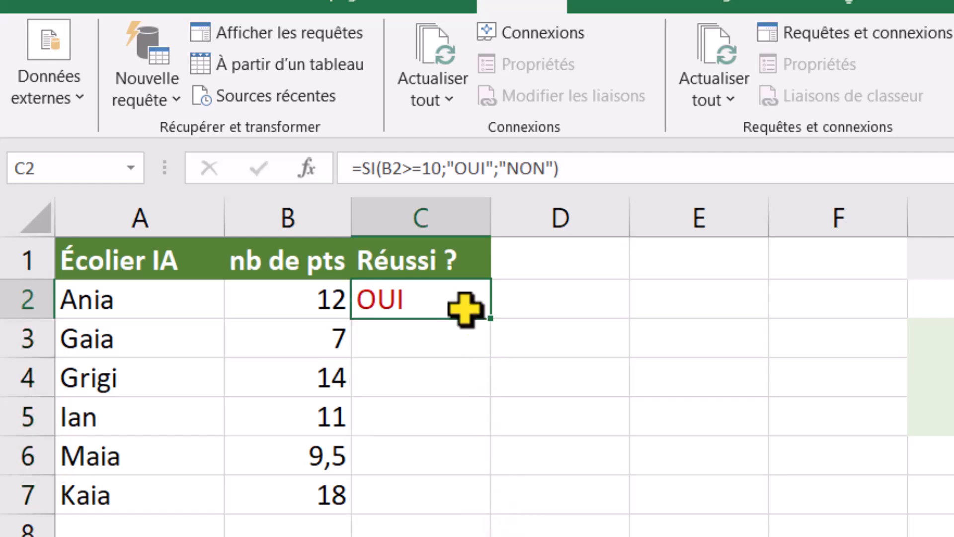
Copy the C2 formula down the "Réussi ?" column through C7 with automatic fill
left_click(394, 334)
left_click(403, 298)
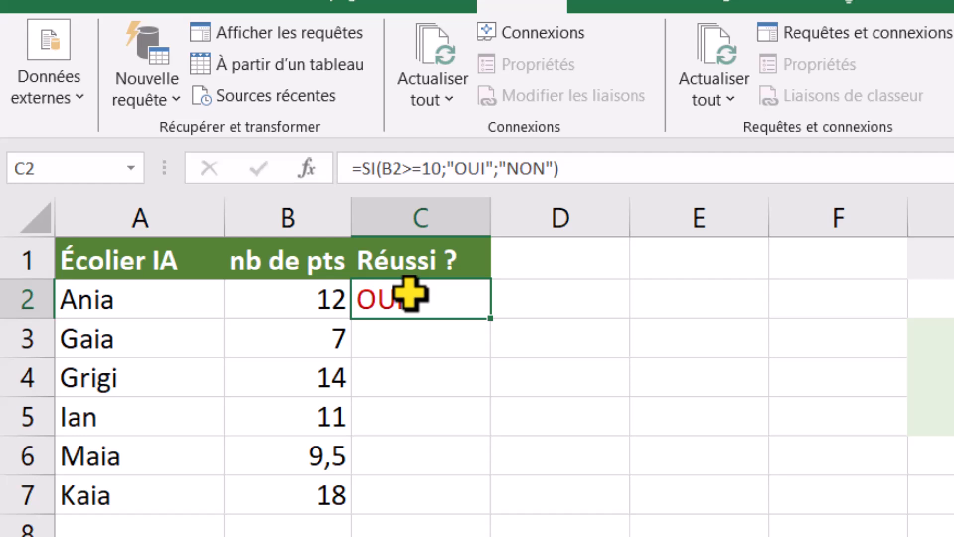
double_click(495, 322)
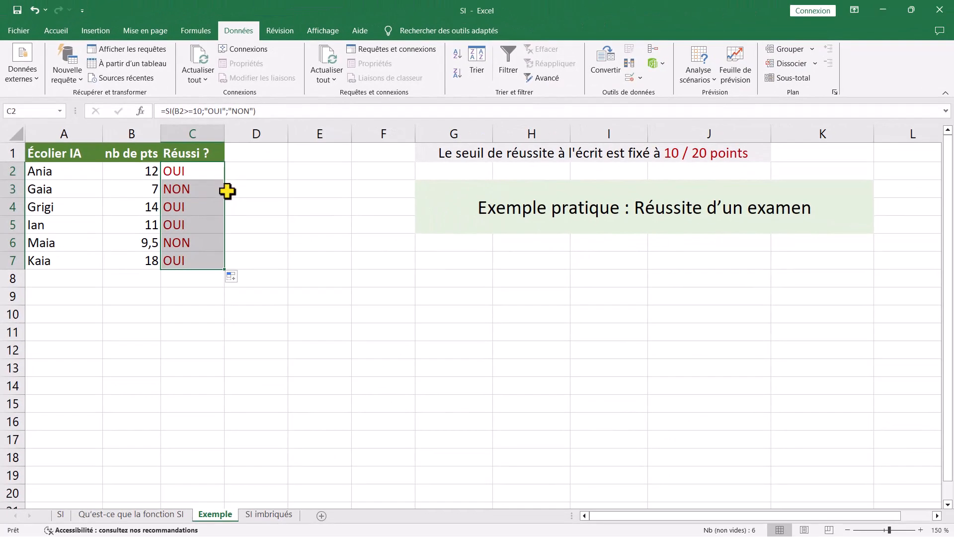
left_click(222, 282)
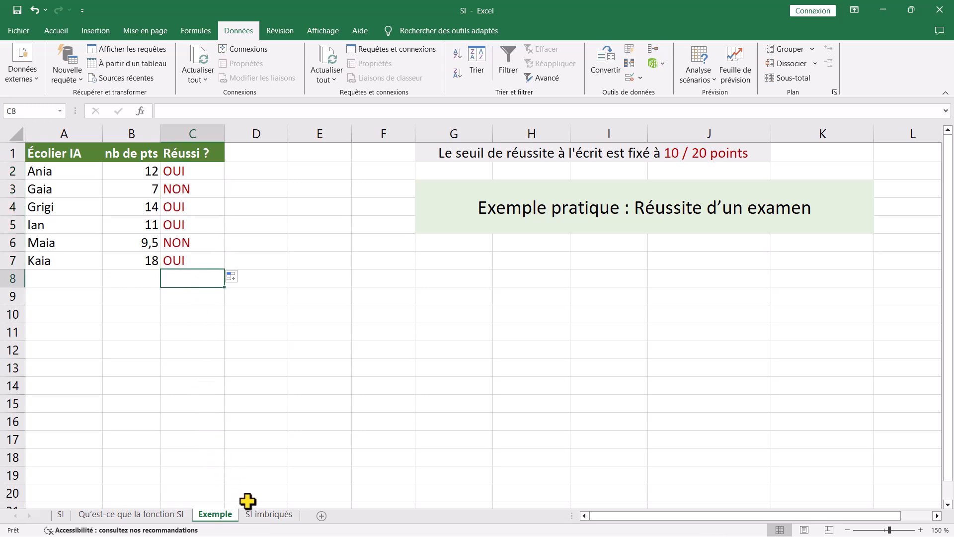
On the "SI imbriqués" sheet, begin a nested SI formula in D2 giving "Excellent" for B2>=18 and "Très Bien" for B2>=14
left_click(272, 515)
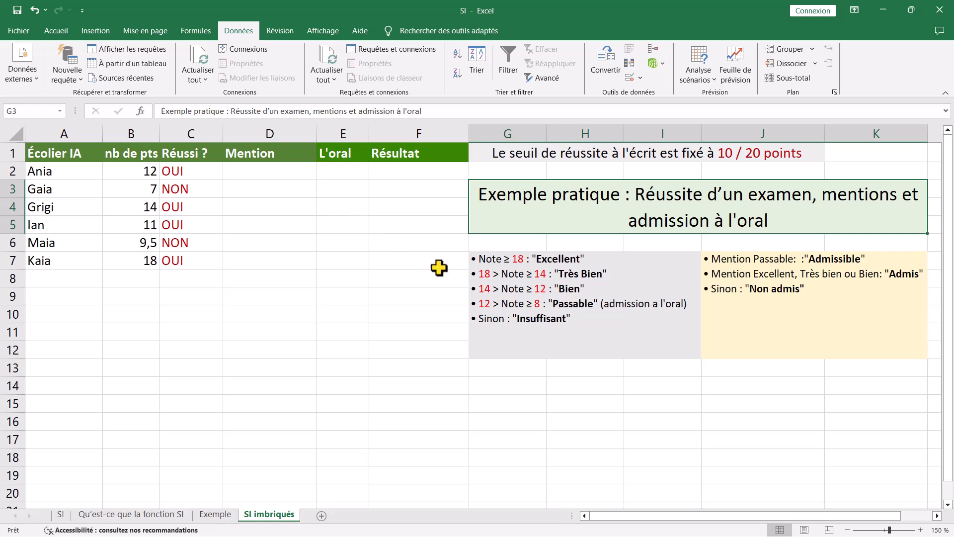
left_click(502, 272)
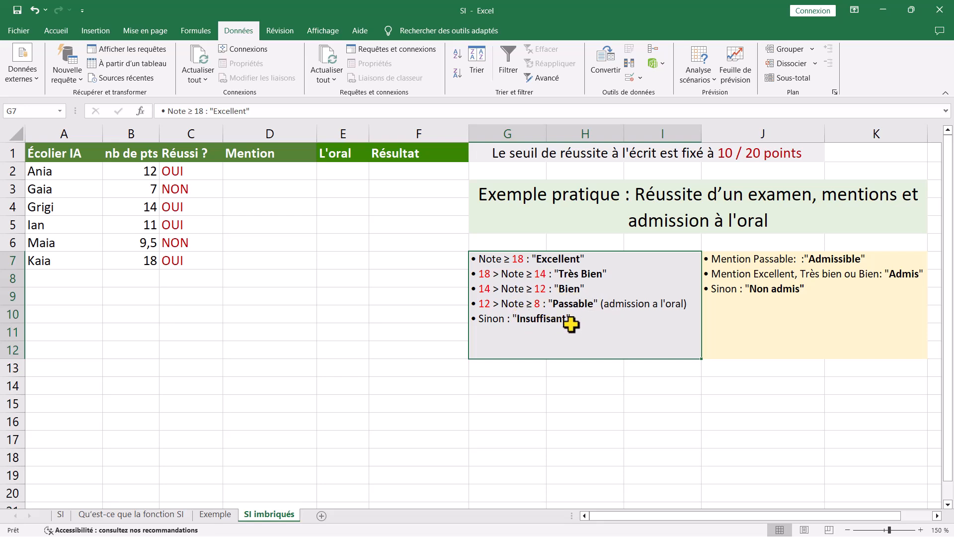
left_click(239, 171)
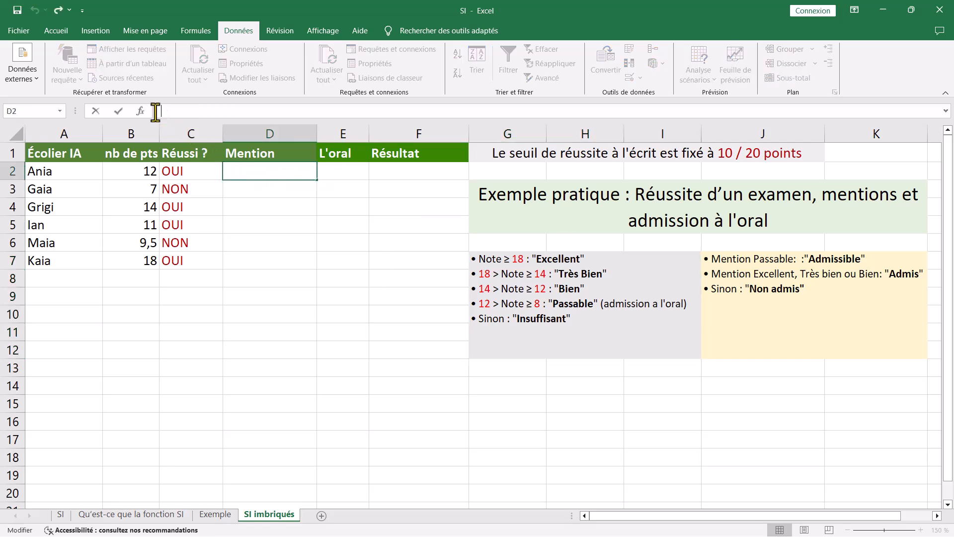
type("=SI(B2")
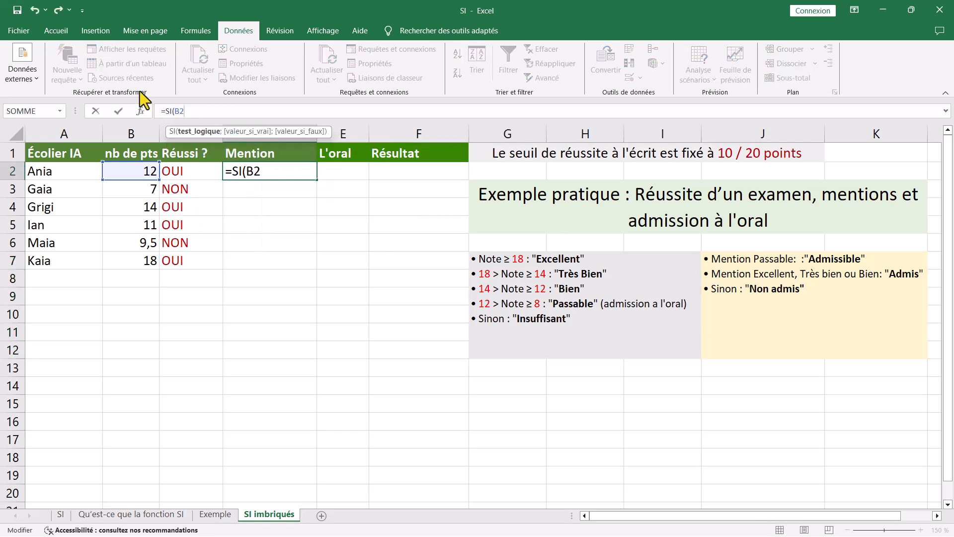
type(">=18;\"")
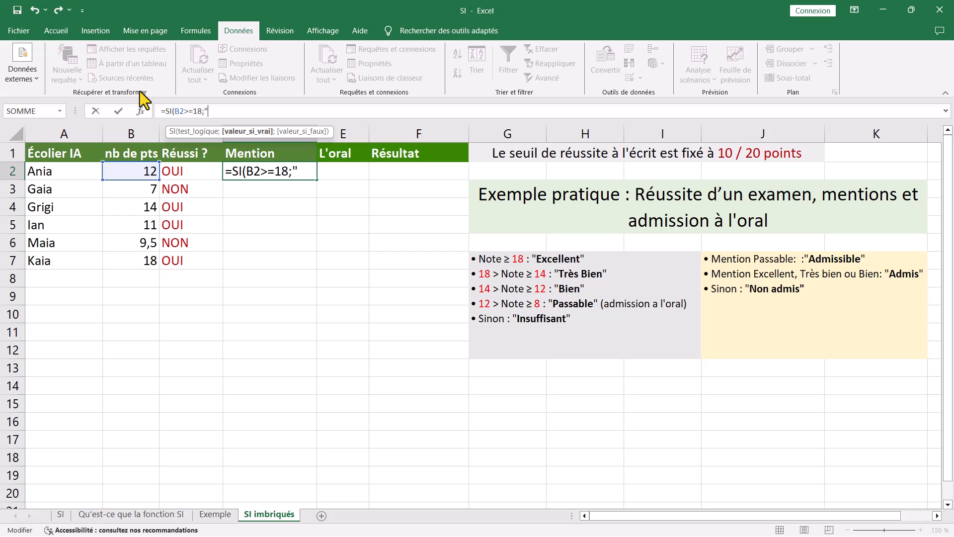
type("Excellent\";SI(")
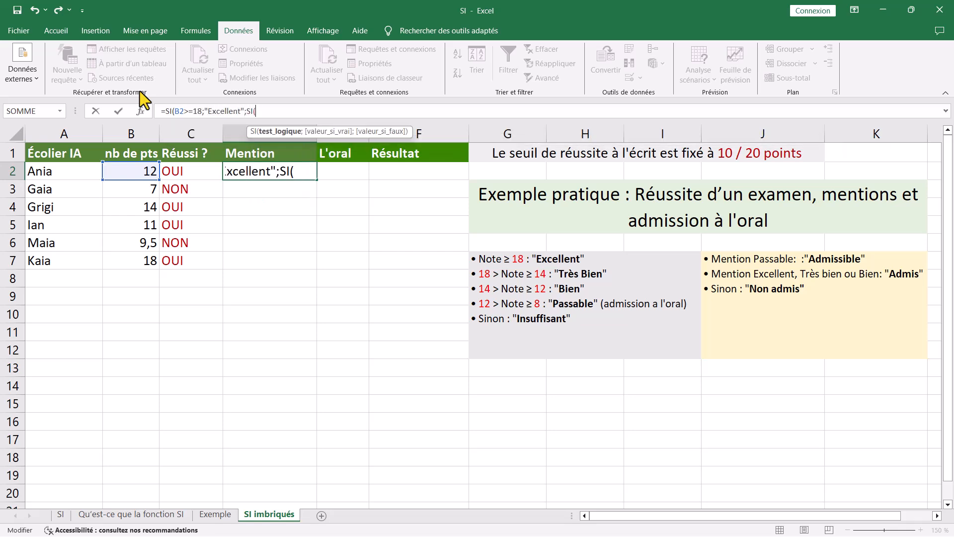
type("B2>=14")
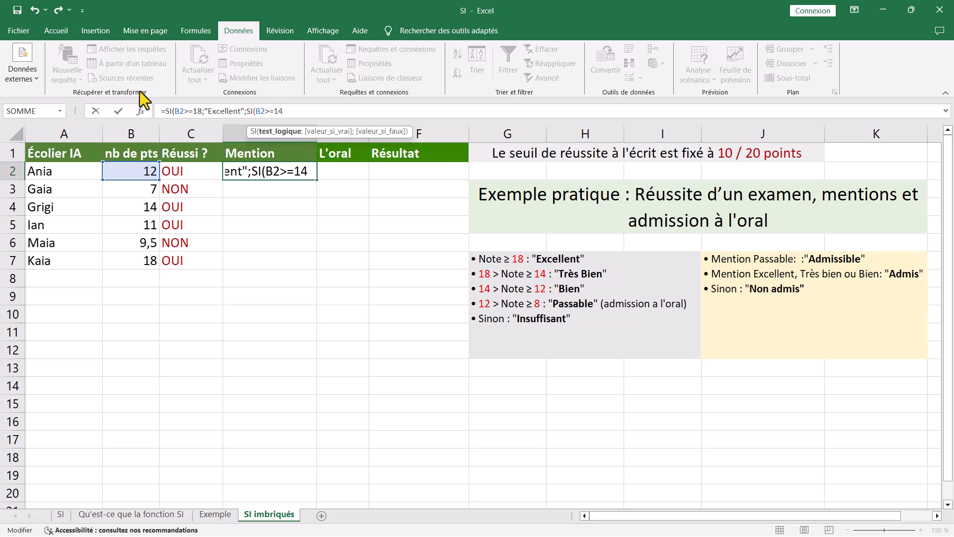
type(";\"Très Bien\"")
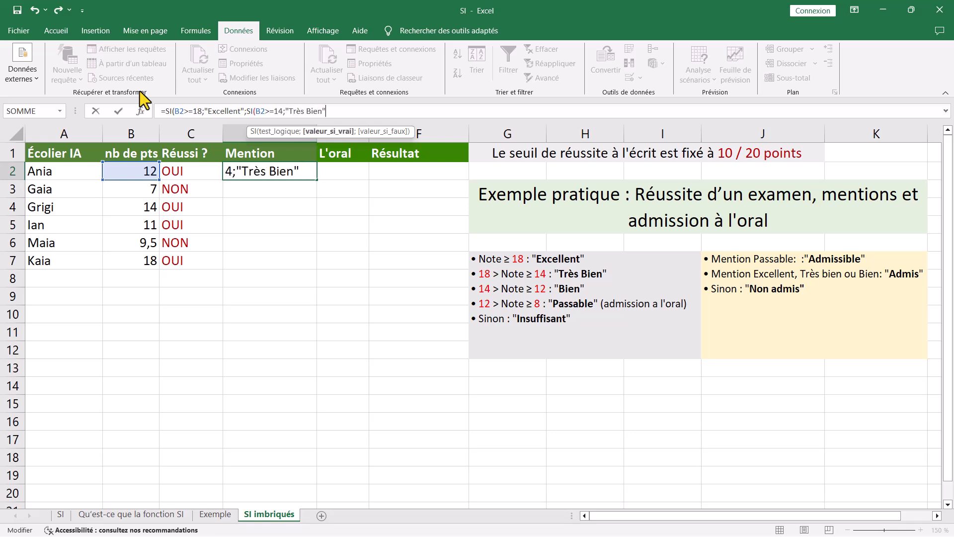
Complete the D2 formula with nested SI tests giving "Bien" for B2>=12, "Passable" for B2>=8, and otherwise "Insuffisant"
type(";SI(B2>=1")
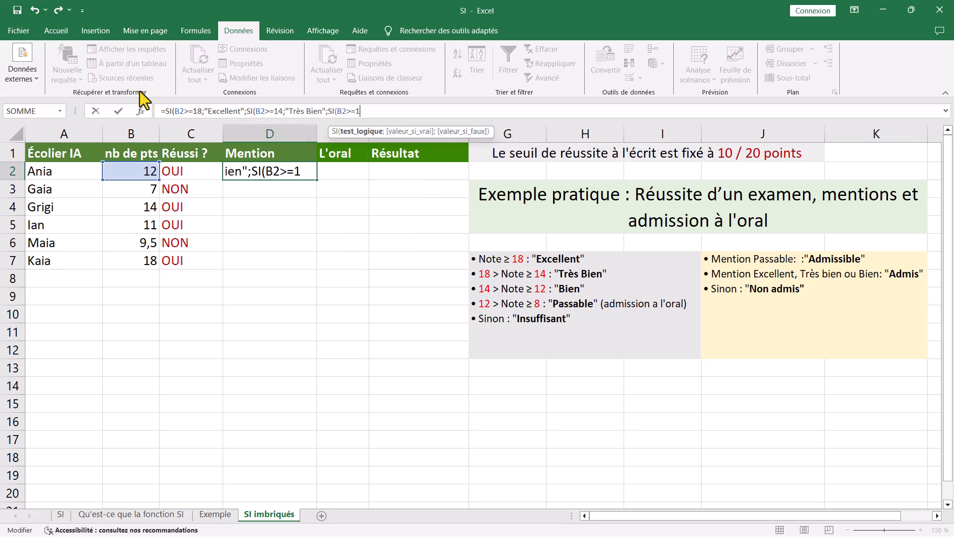
type("2;\"Bien")
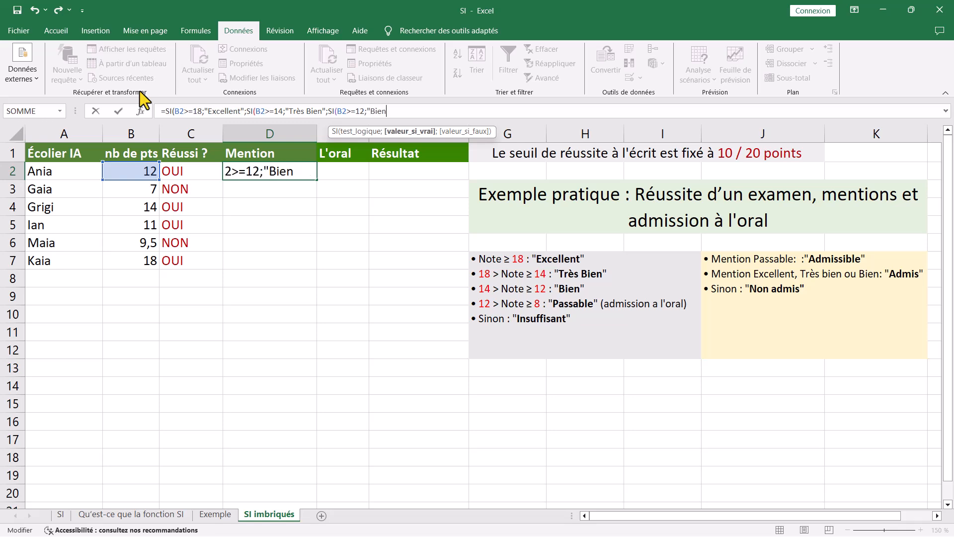
type("\";SI(B2>=")
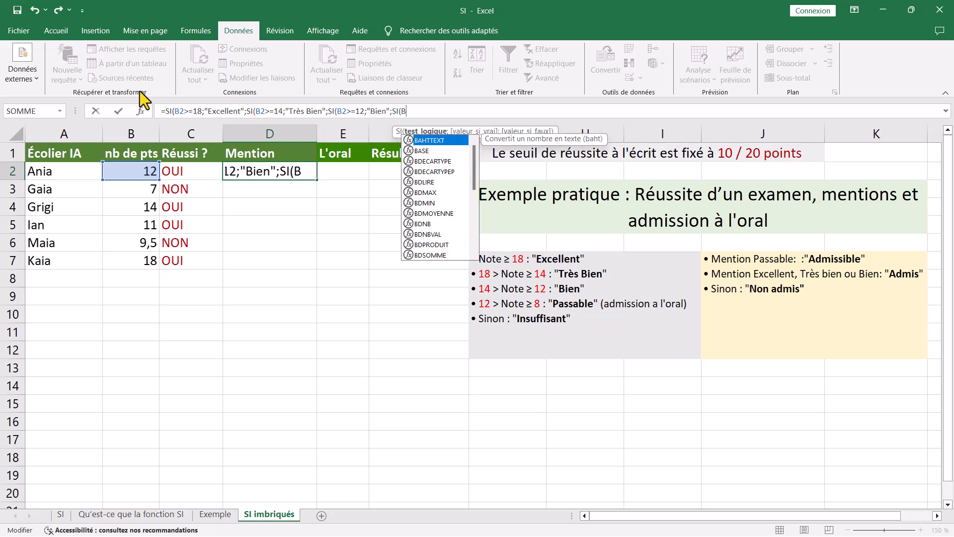
type("8;\"Pas")
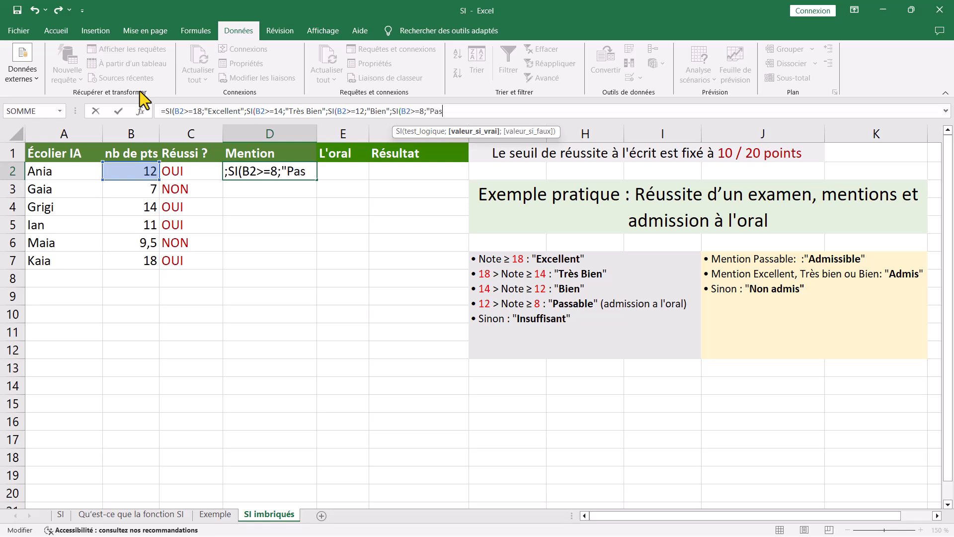
type("sable\";\"Insuffi")
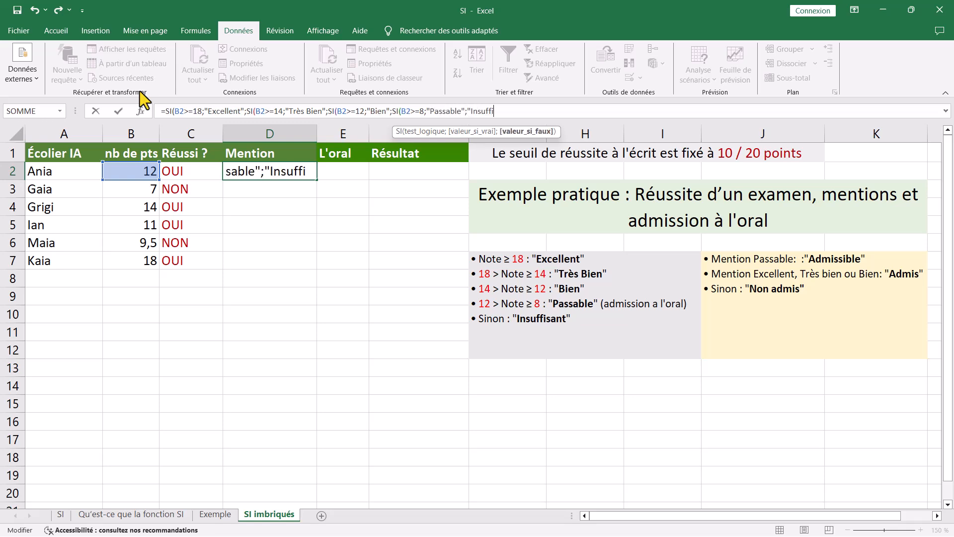
type("sant\"))))")
key("Return")
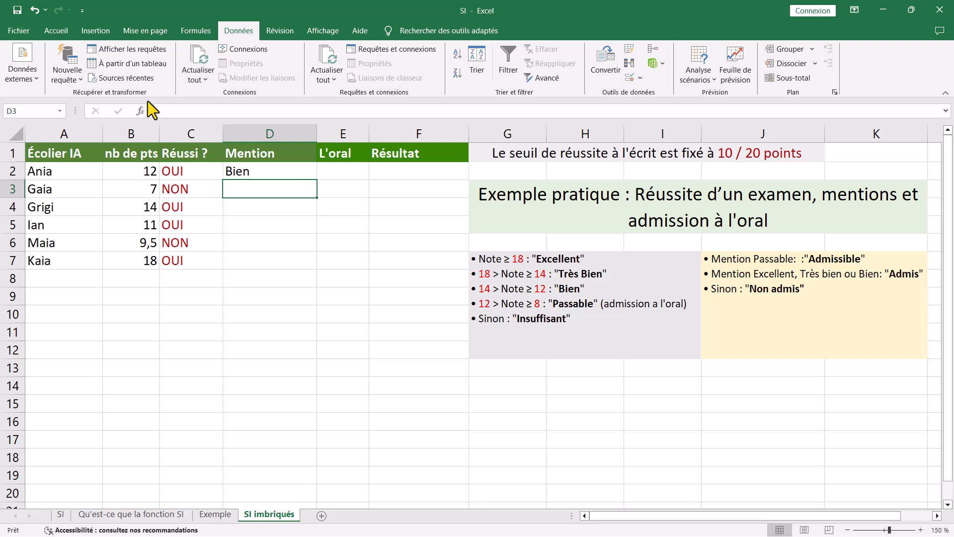
Enter =SI(ET(B2<12;B2>=8);"OUI";"NON") in cell E2 of the "L'oral" column
left_click(338, 172)
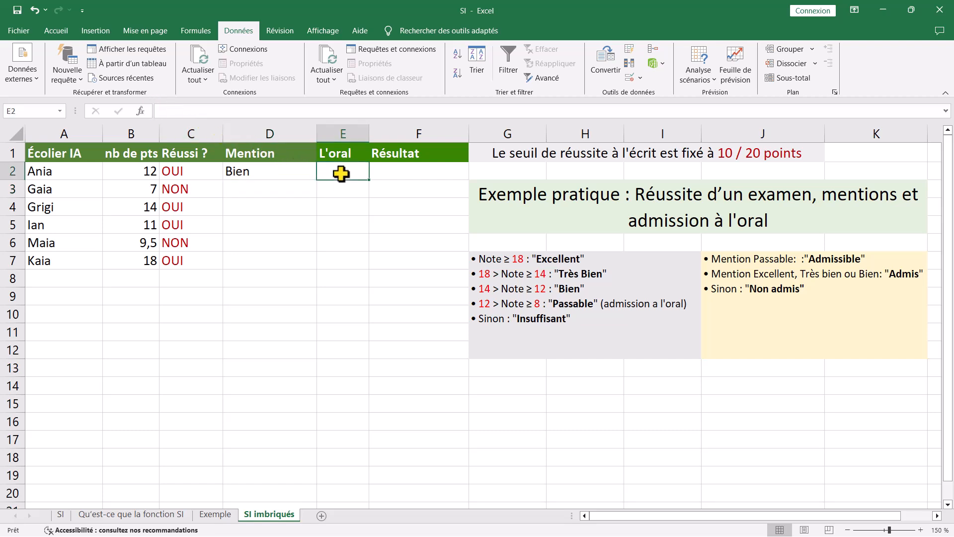
left_click(161, 113)
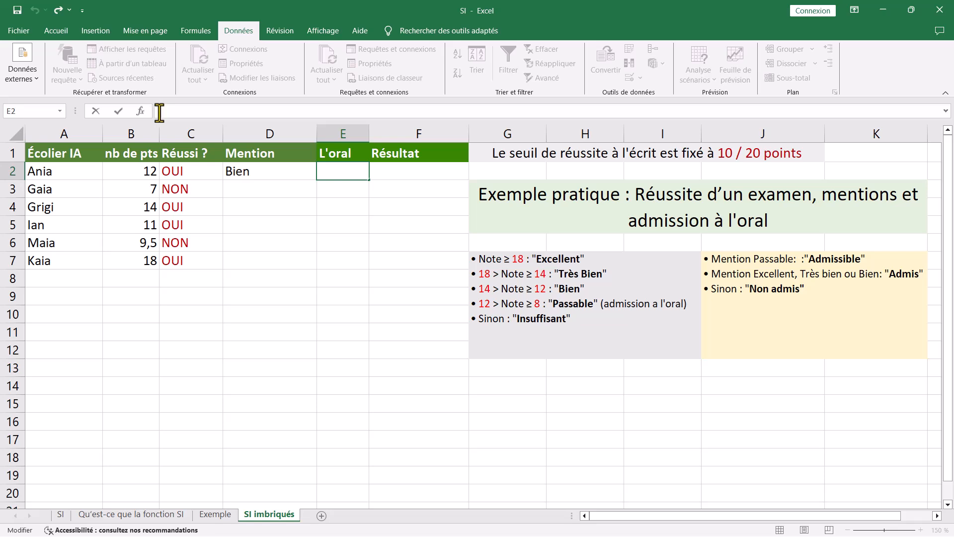
type("=SI(")
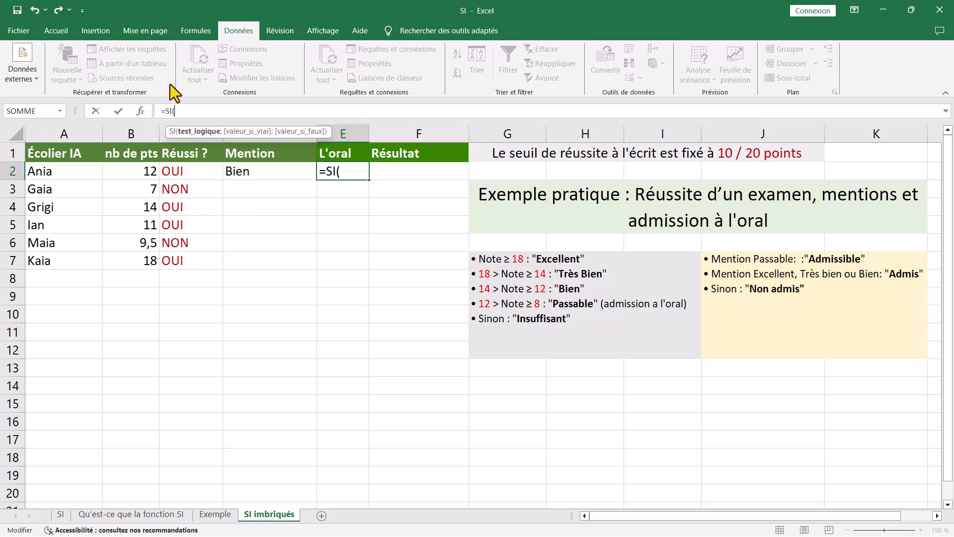
type("ET(")
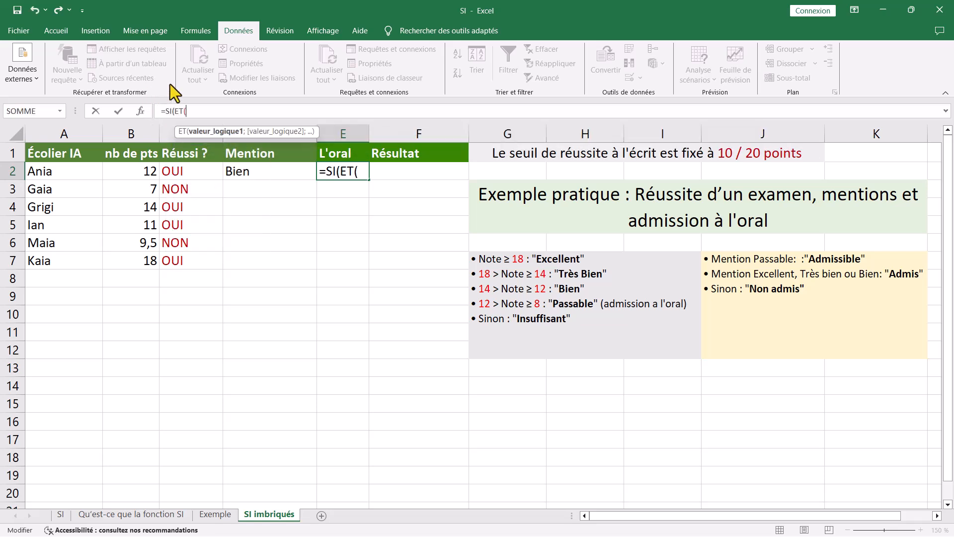
type("B2<12;")
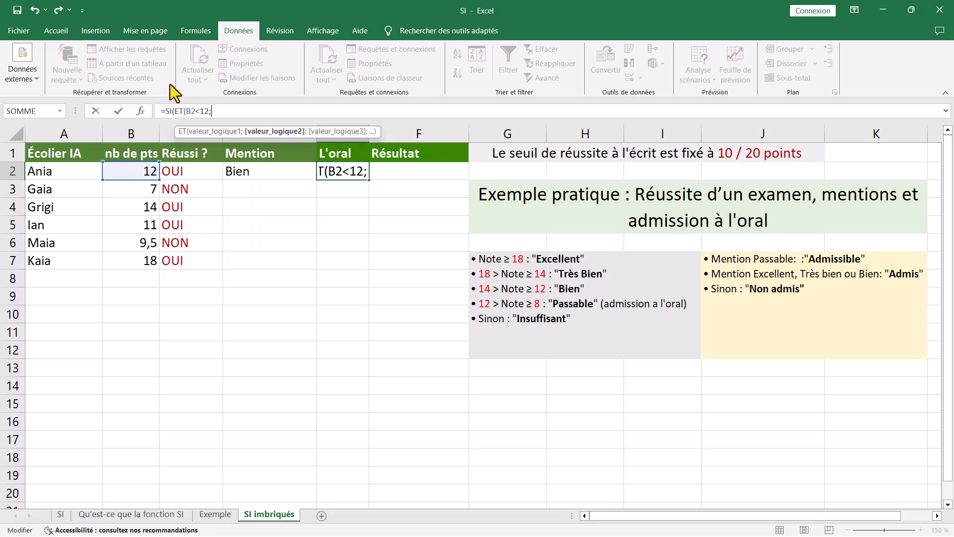
type("B")
type("2")
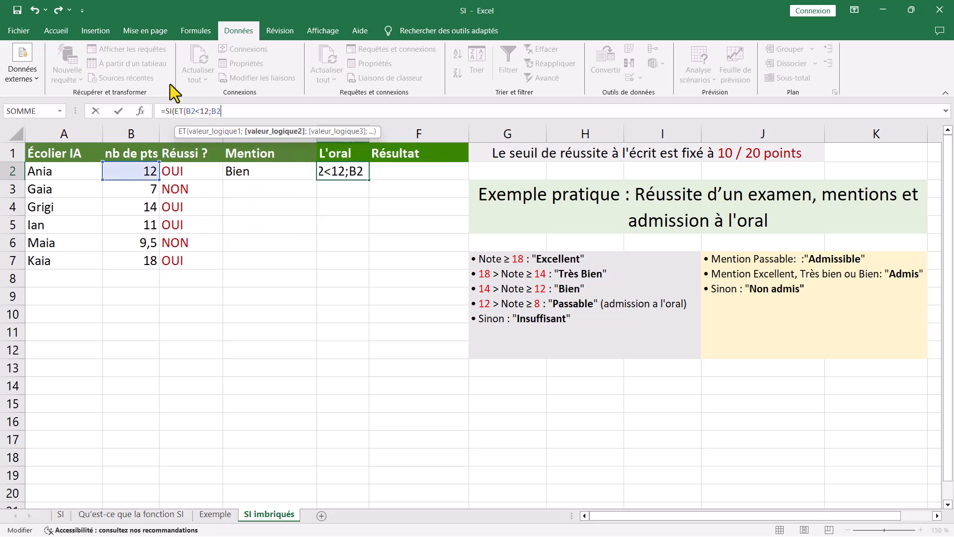
type(">=8);\"")
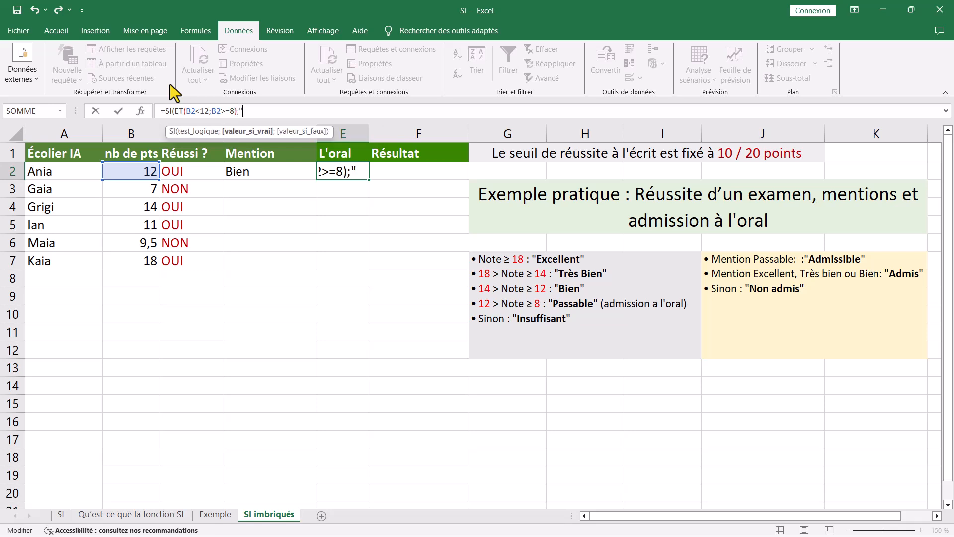
type("OUI\";\"")
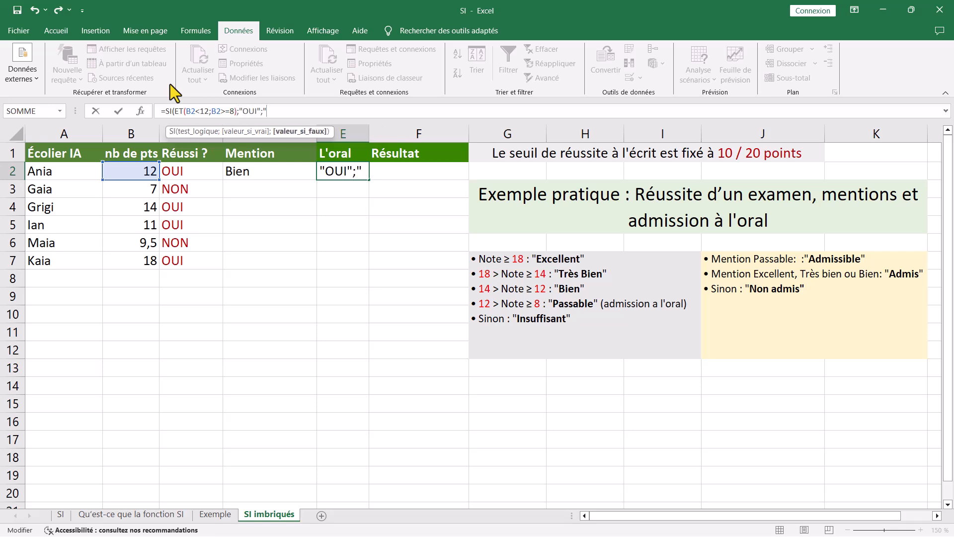
type("NON\")")
key("Return")
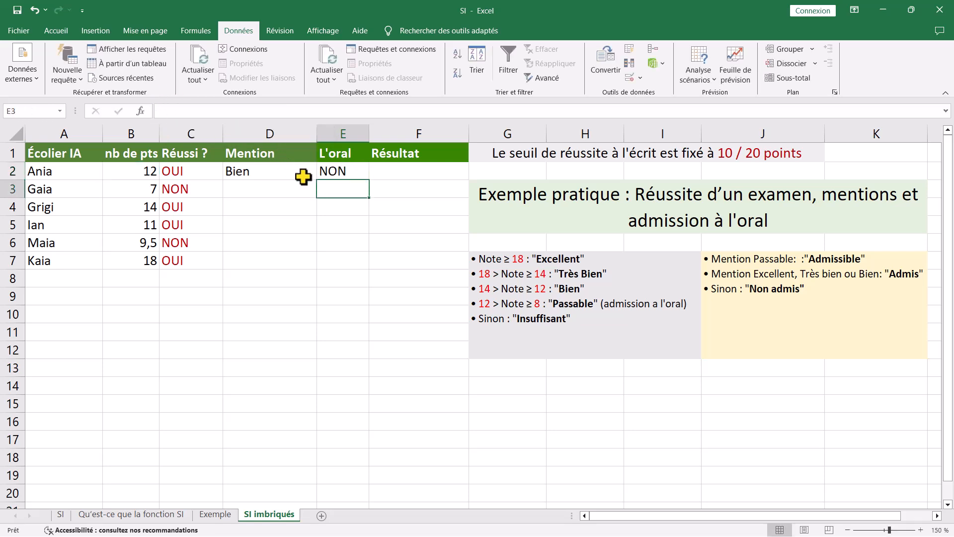
Begin a nested SI formula in F2 giving "Non Admis" when D2 is "Insuffisant" and "Admissible" when D2 is "Passable"
left_click(408, 176)
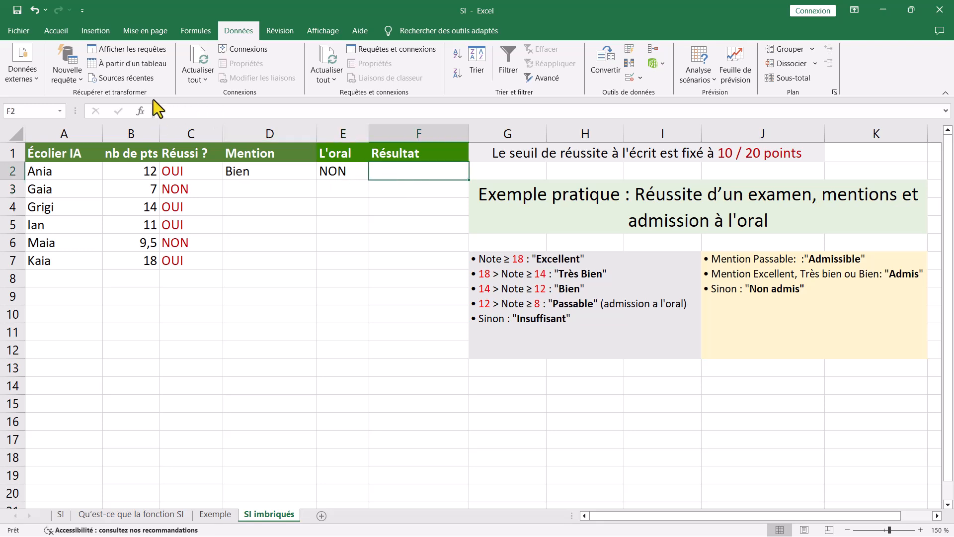
left_click(714, 276)
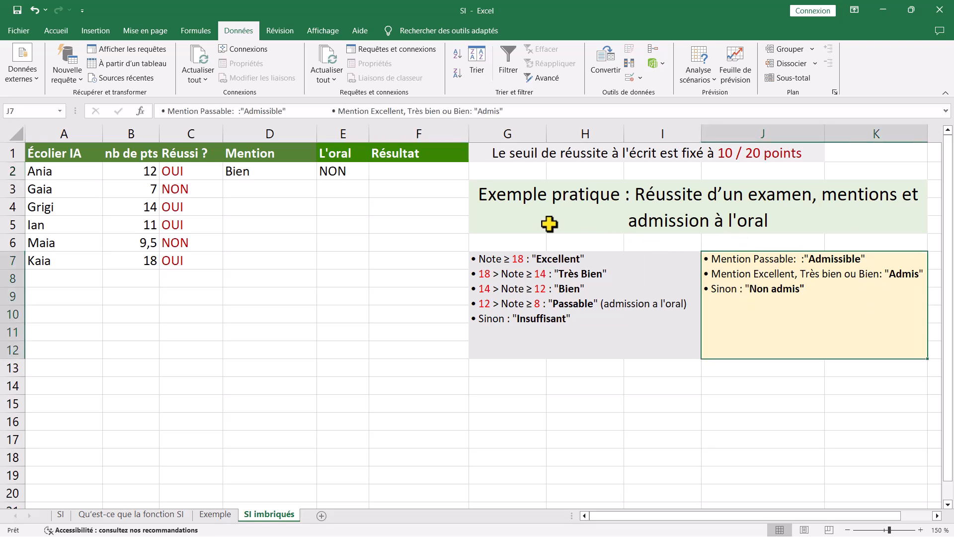
left_click(399, 171)
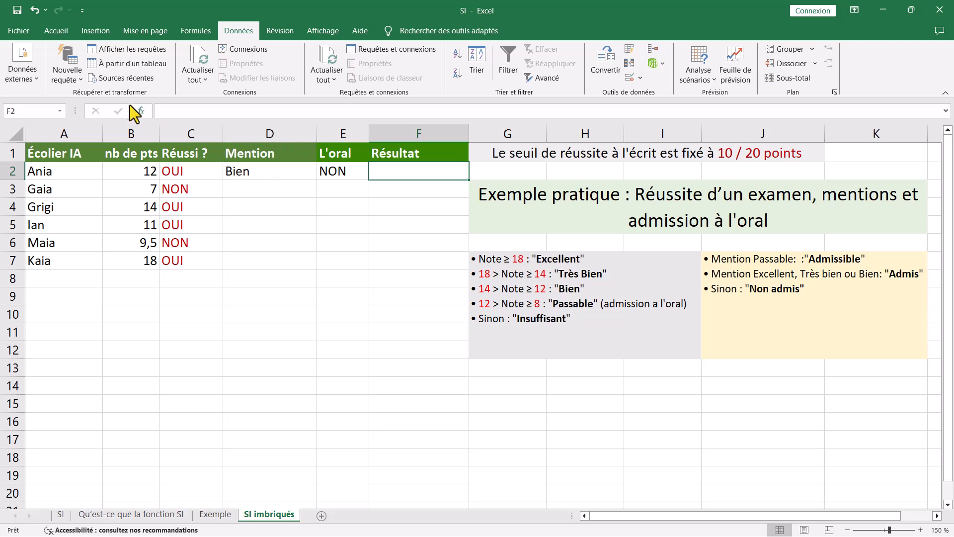
type("=SI(D2=\"")
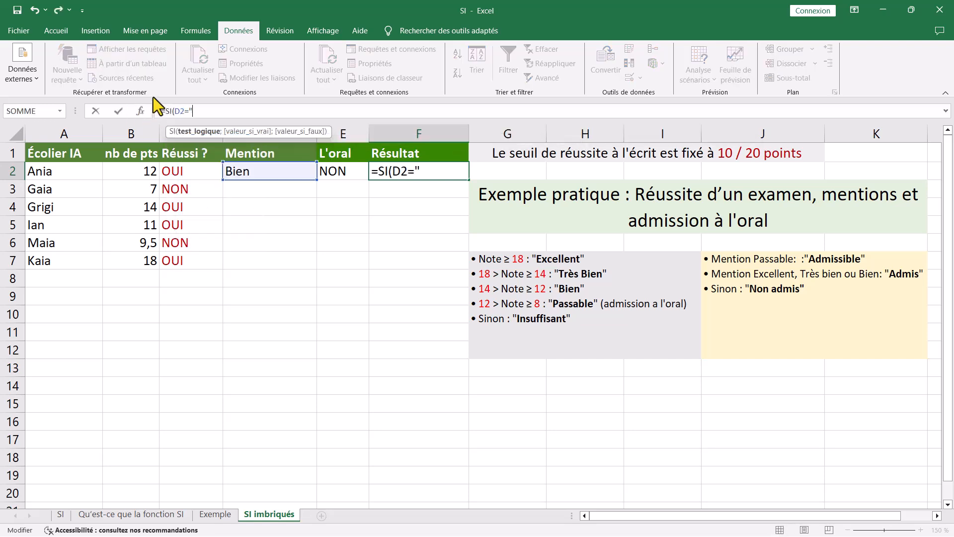
type("Insuffisant\"")
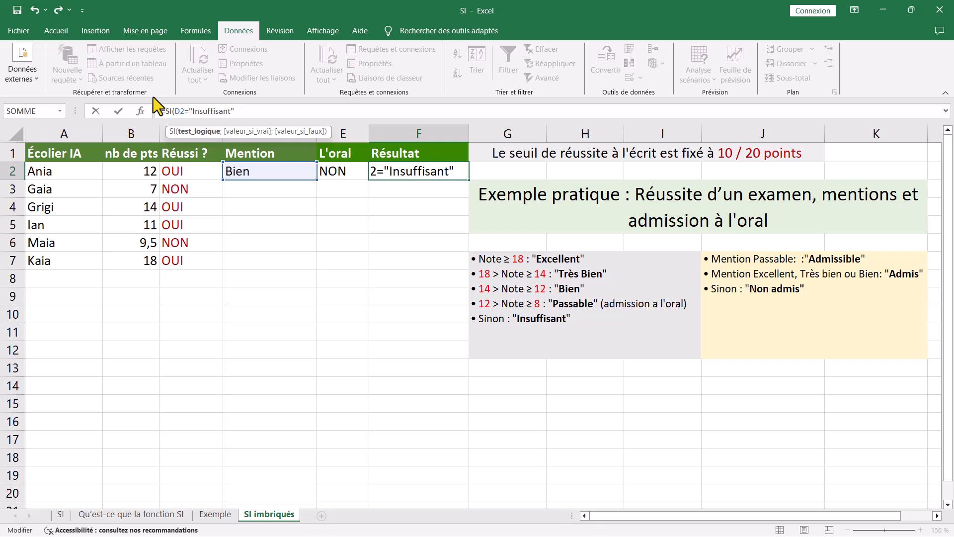
type(";\"Non Admis\"")
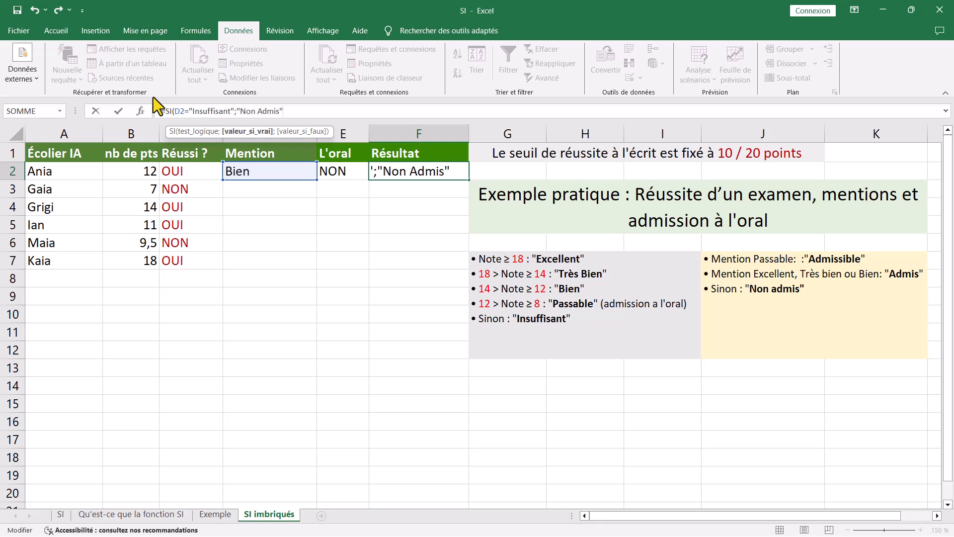
type(";SI(D2=\"Passa")
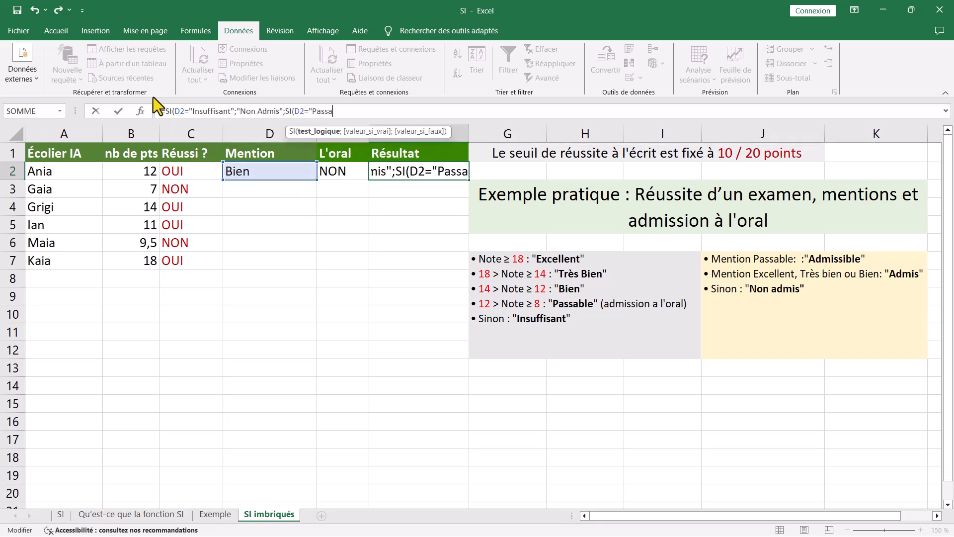
type("ble\";\"Admissi")
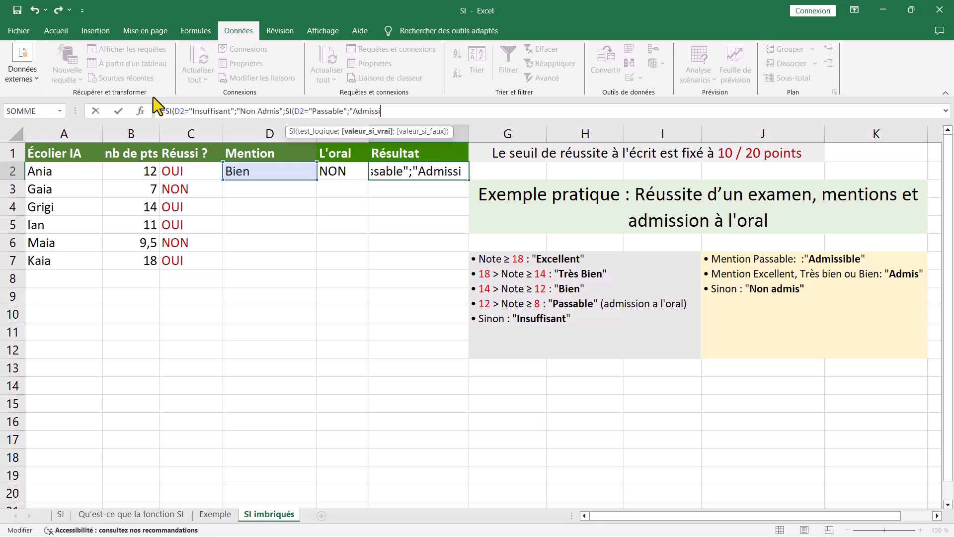
type("ble\";SI(OU(")
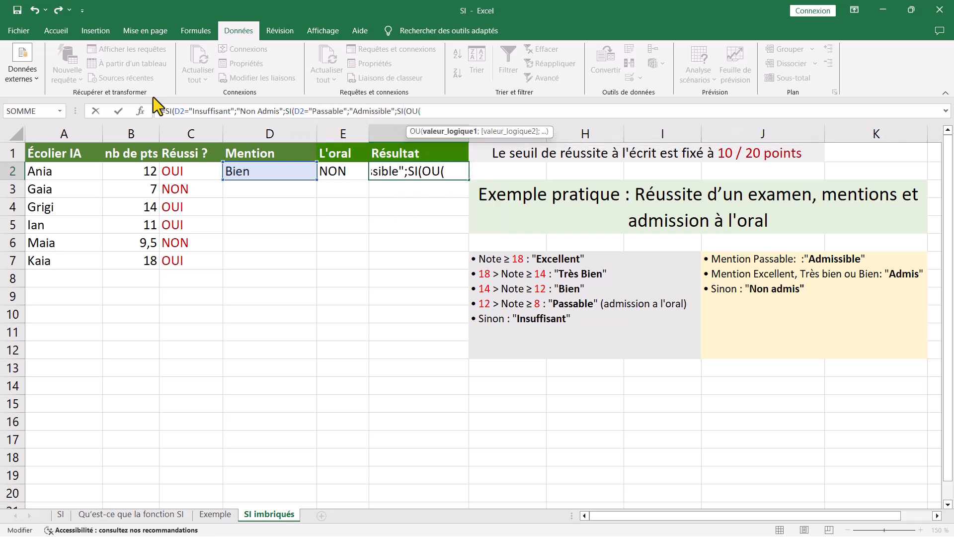
Complete the F2 formula with an OU condition giving "Admis" when D2 is "Excellent", "Très Bien" or "Bien"
type("D2=\"Excellent\"")
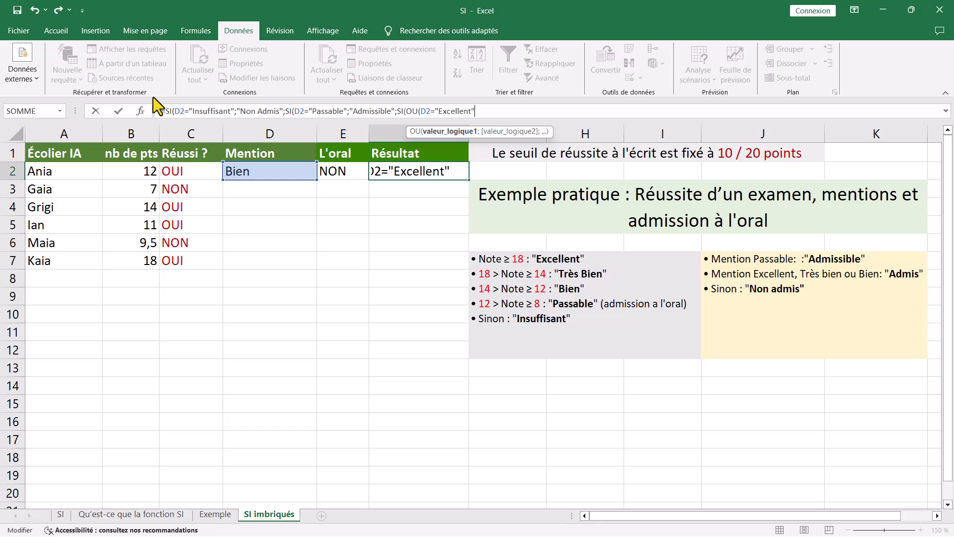
type(";D2=\"Très B")
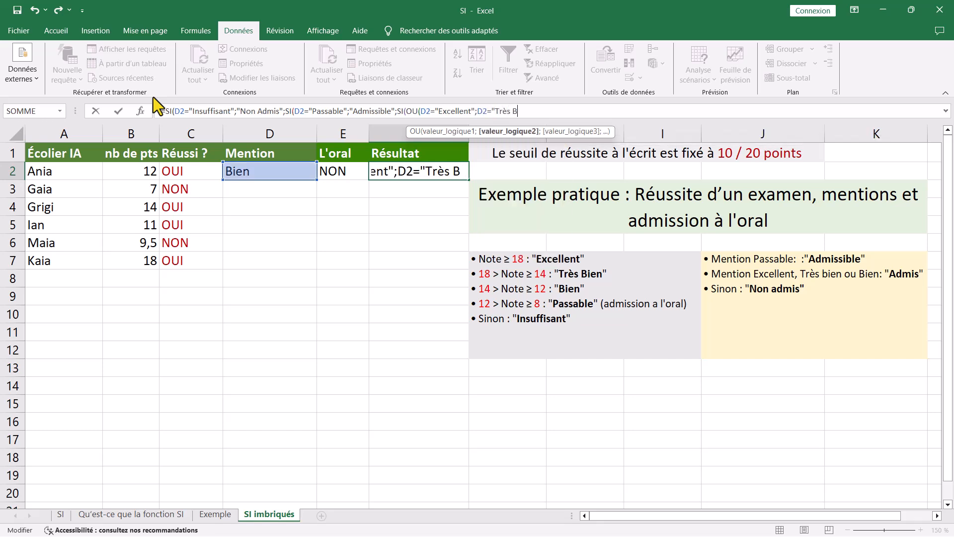
type("ien\";D2=\"\"")
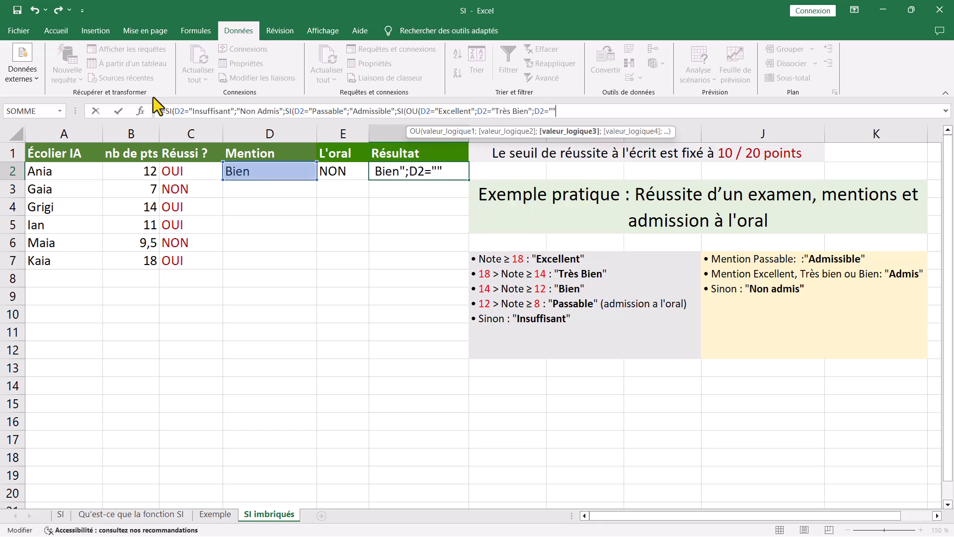
key("Left")
type("Bien")
key("Right")
type(");\"Admis\"")
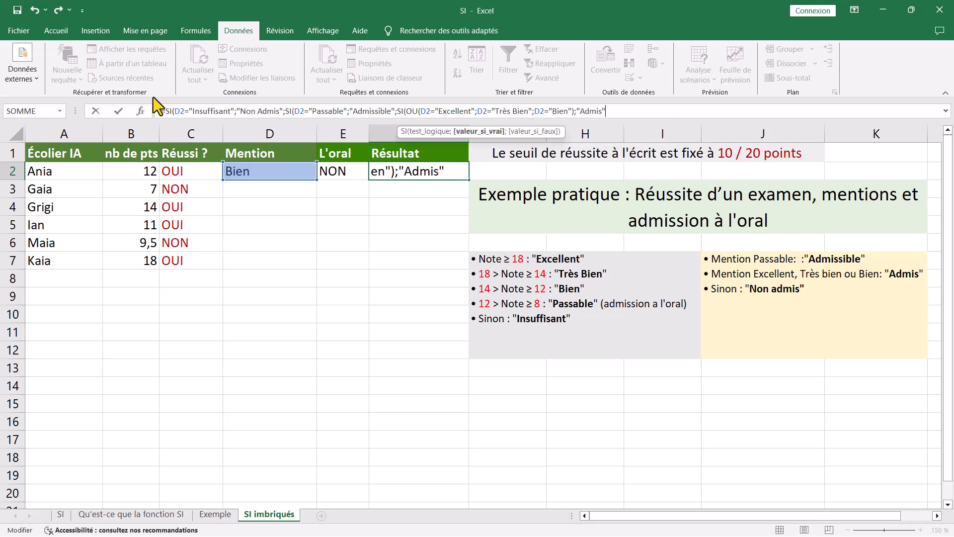
type(")))")
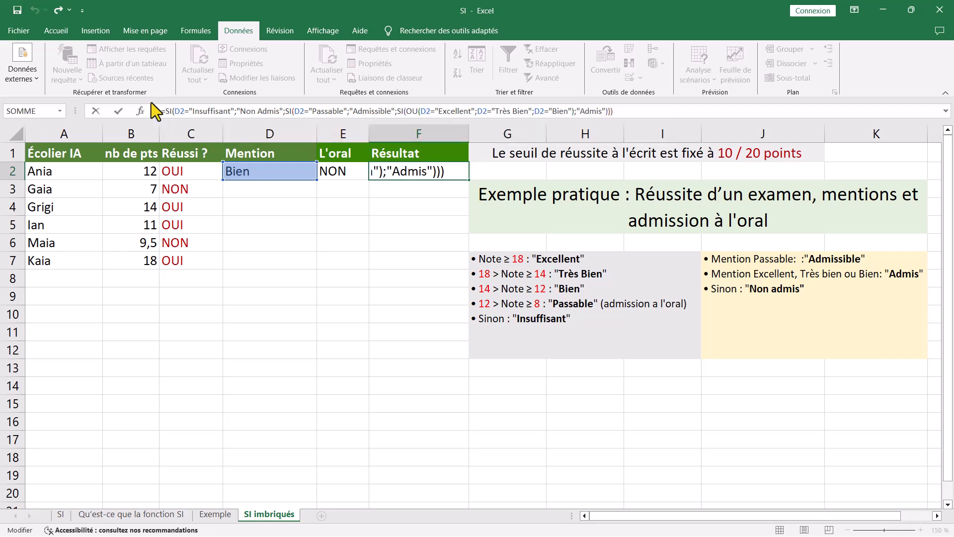
key("Return")
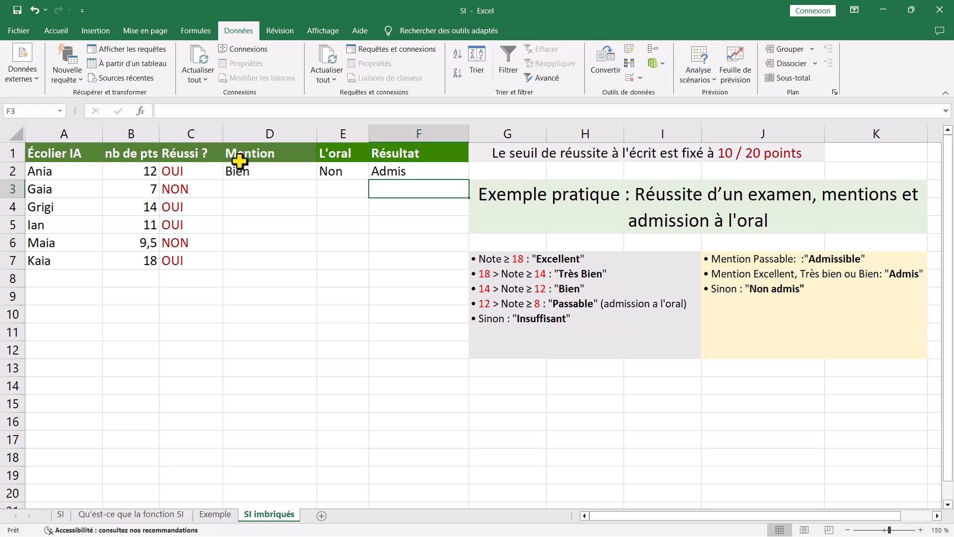
Fill the Mention, L'oral and Résultat formulas from D2:F2 down through row 7
left_click_drag(262, 173, 455, 266)
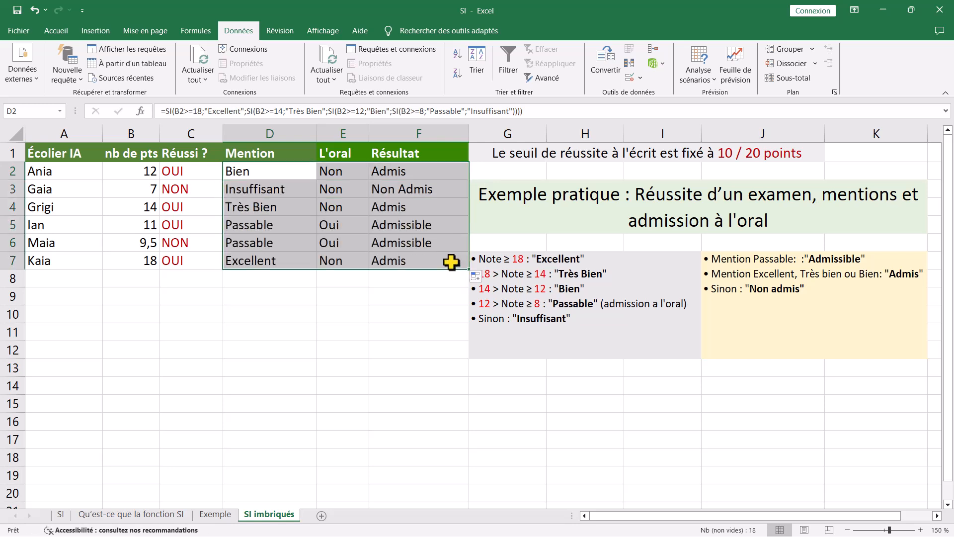
left_click(455, 296)
left_click(624, 189)
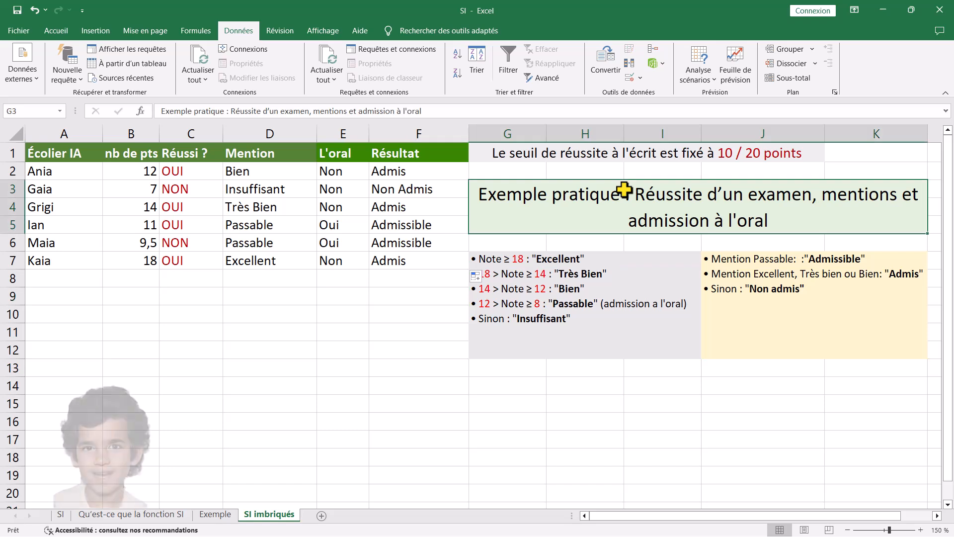